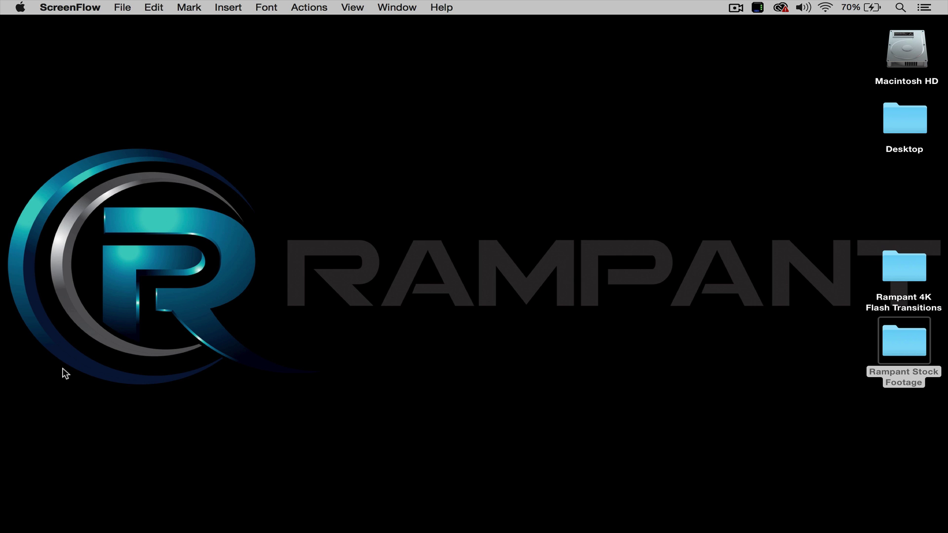
Step: Switch to Final Cut Pro and play the two wheat-field clips, stopping at 1 second
{"action": "key", "text": "super+Tab"}
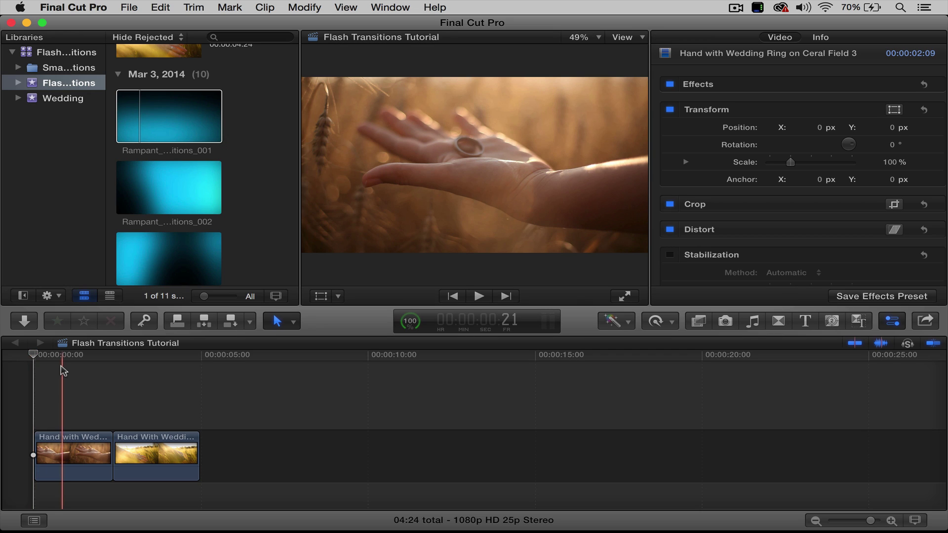
{"action": "key", "text": "space"}
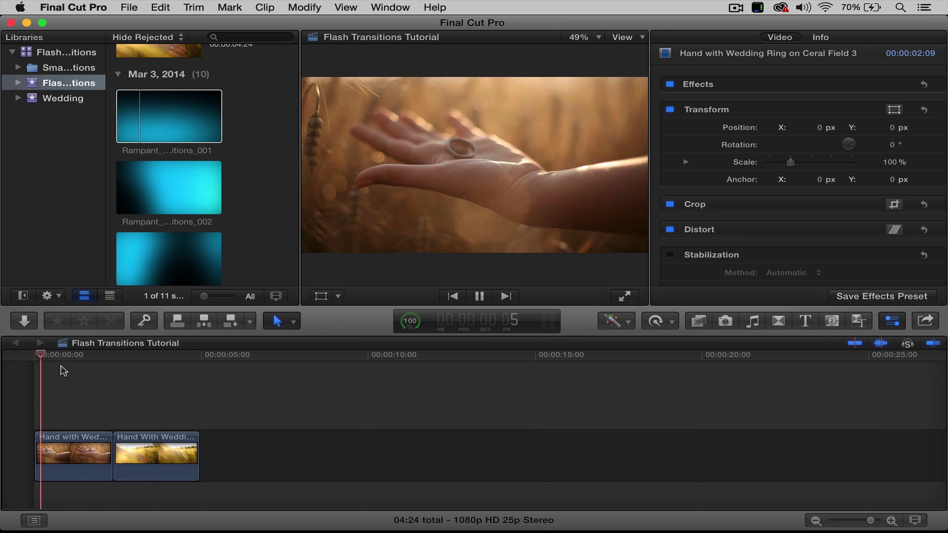
{"action": "left_click", "coordinate": [67, 357]}
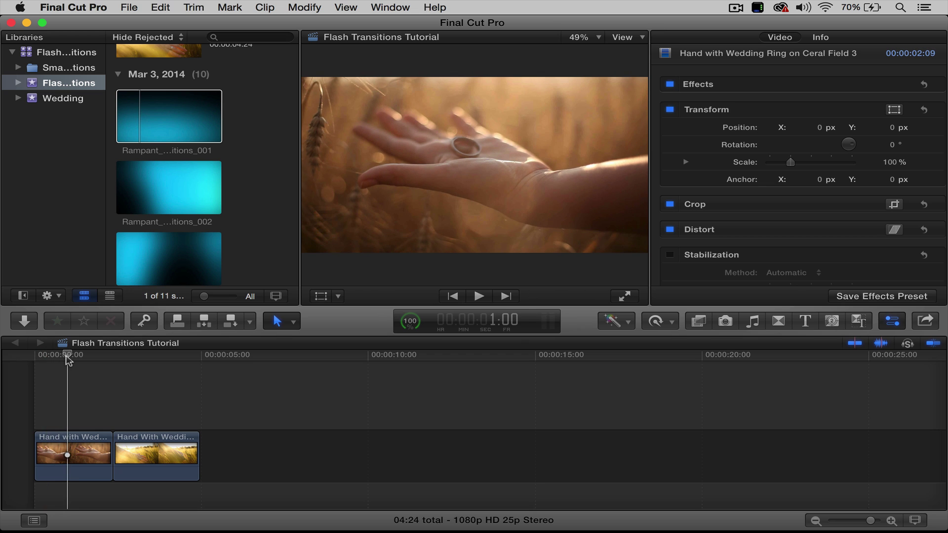
Step: Browse the flash clips, replay the project, and load Rampant_4K_Flash_Transitions_001 into the viewer
{"action": "scroll", "coordinate": [197, 215], "scroll_direction": "up", "scroll_amount": 2}
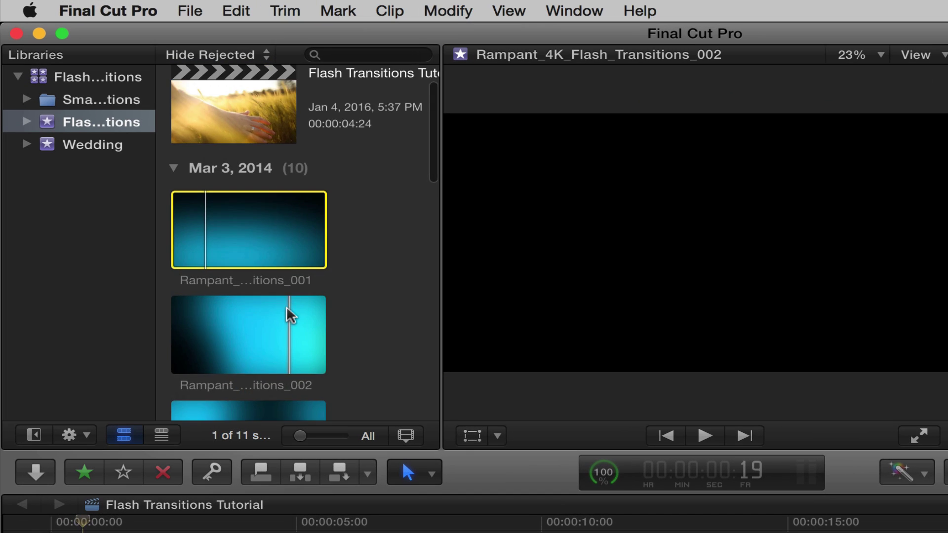
{"action": "scroll", "coordinate": [291, 315], "scroll_direction": "down", "scroll_amount": 10}
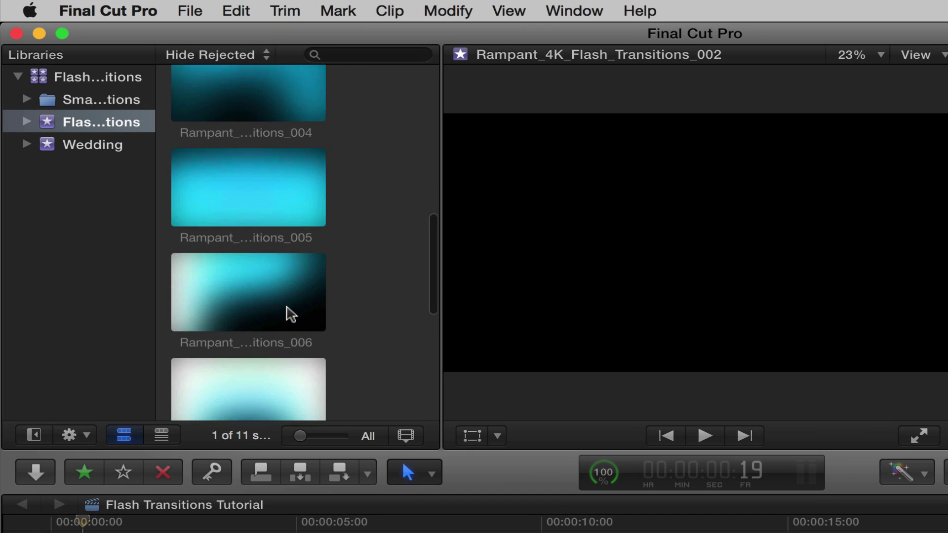
{"action": "scroll", "coordinate": [291, 315], "scroll_direction": "down", "scroll_amount": 8}
{"action": "scroll", "coordinate": [292, 315], "scroll_direction": "up", "scroll_amount": 8}
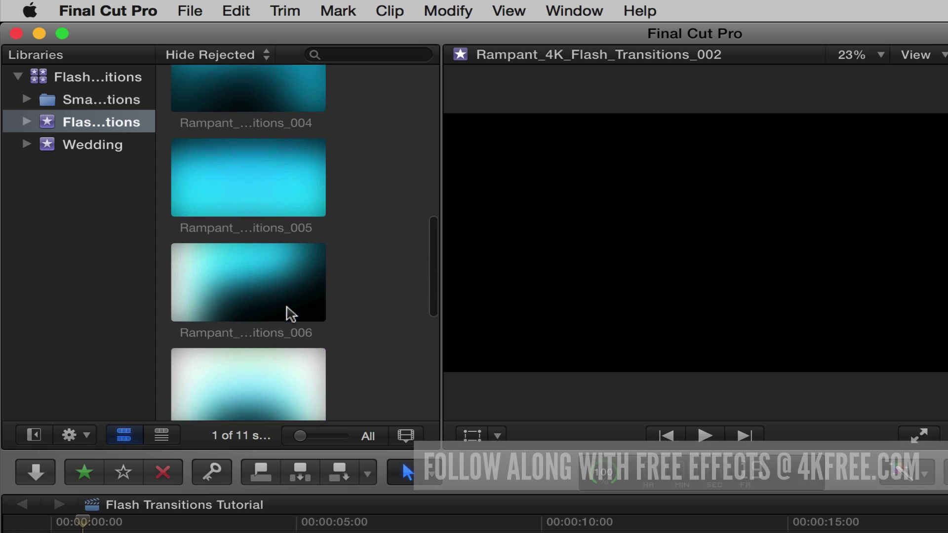
{"action": "scroll", "coordinate": [291, 315], "scroll_direction": "up", "scroll_amount": 10}
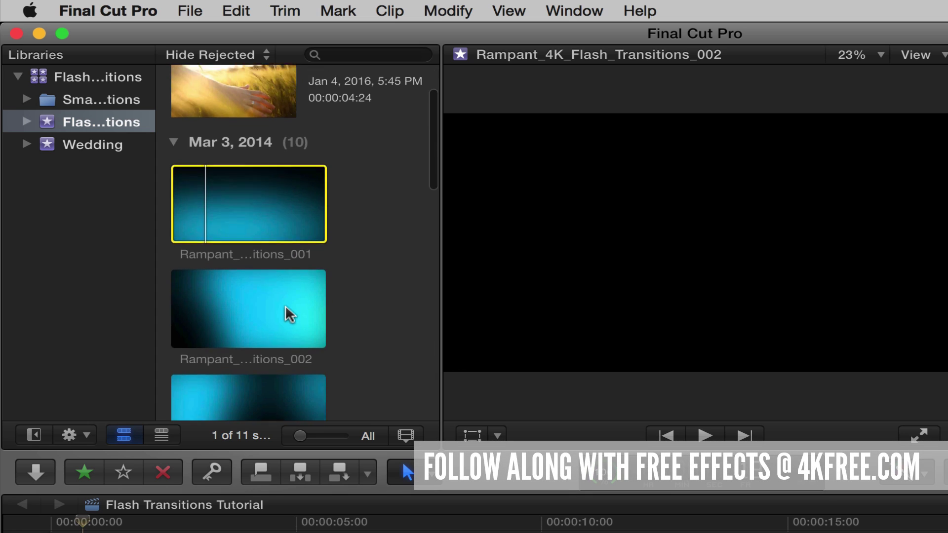
{"action": "scroll", "coordinate": [291, 315], "scroll_direction": "down", "scroll_amount": 1}
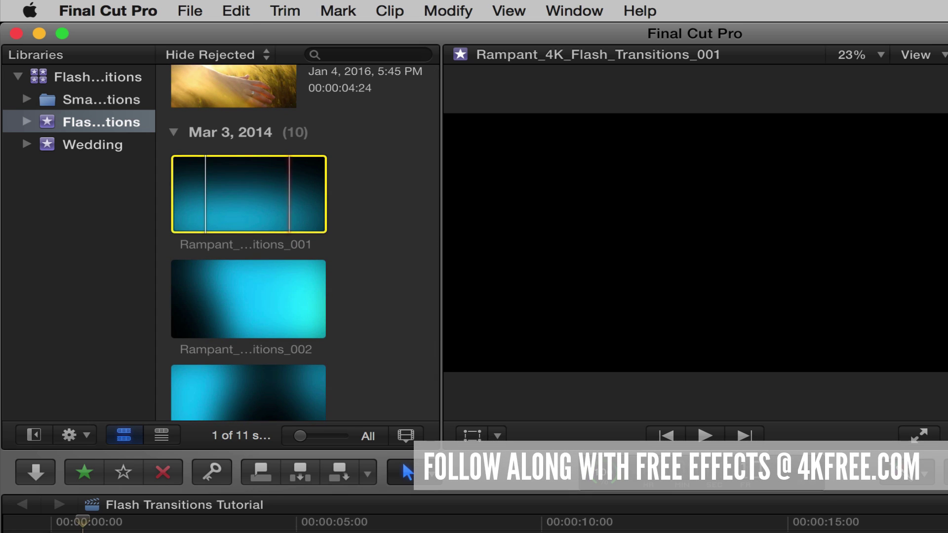
{"action": "key", "text": "space"}
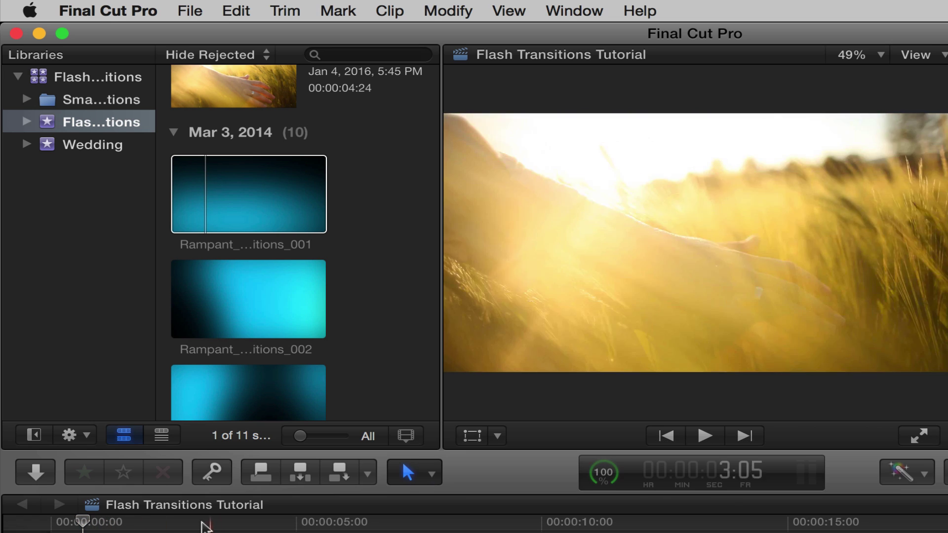
{"action": "key", "text": "space"}
{"action": "left_click", "coordinate": [234, 205]}
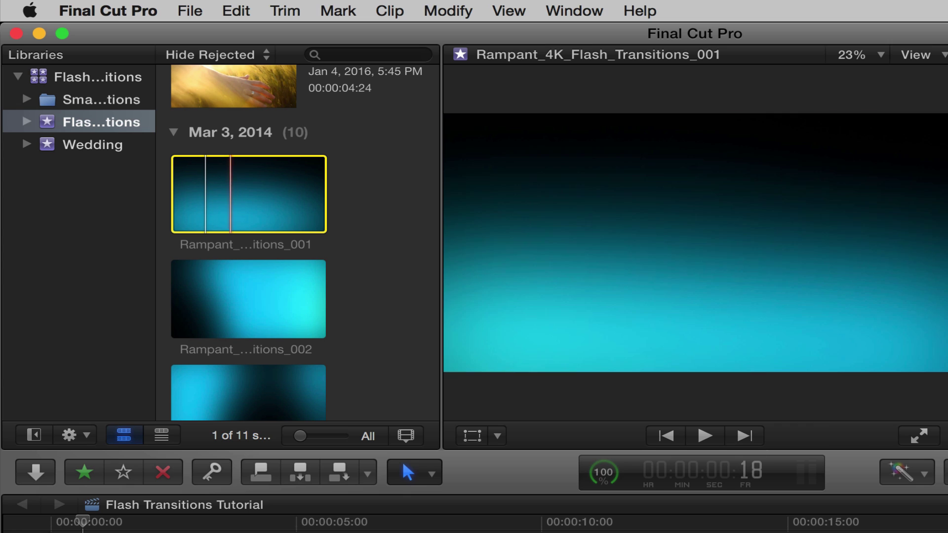
Step: Compare the project timeline with flash clip 001, then bring flash clip 002 toward the project
{"action": "key", "text": "super+2"}
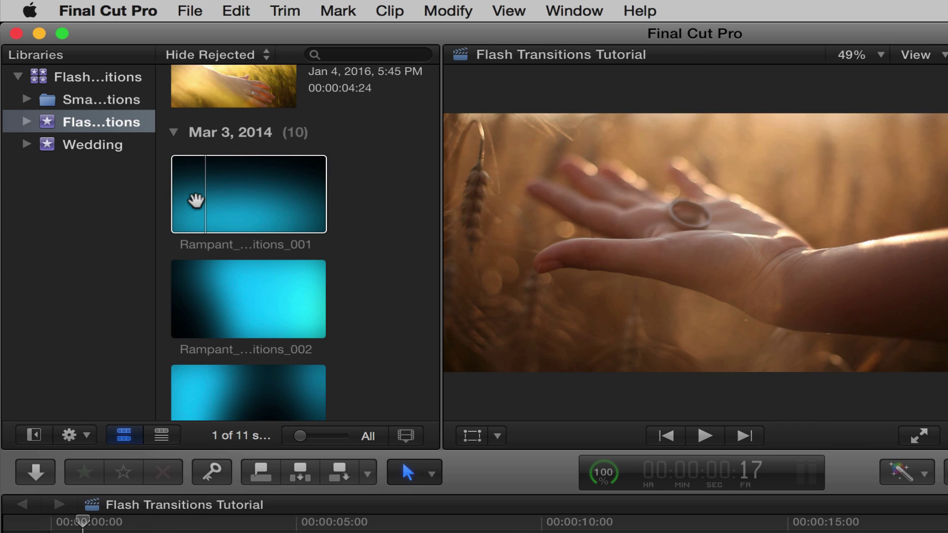
{"action": "key", "text": "super+1"}
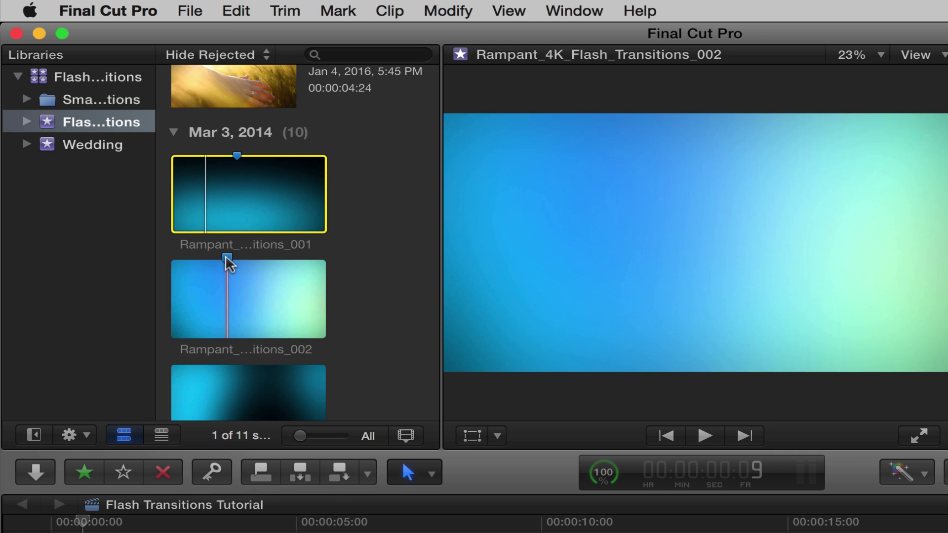
{"action": "left_click_drag", "start_coordinate": [214, 271], "coordinate": [116, 532]}
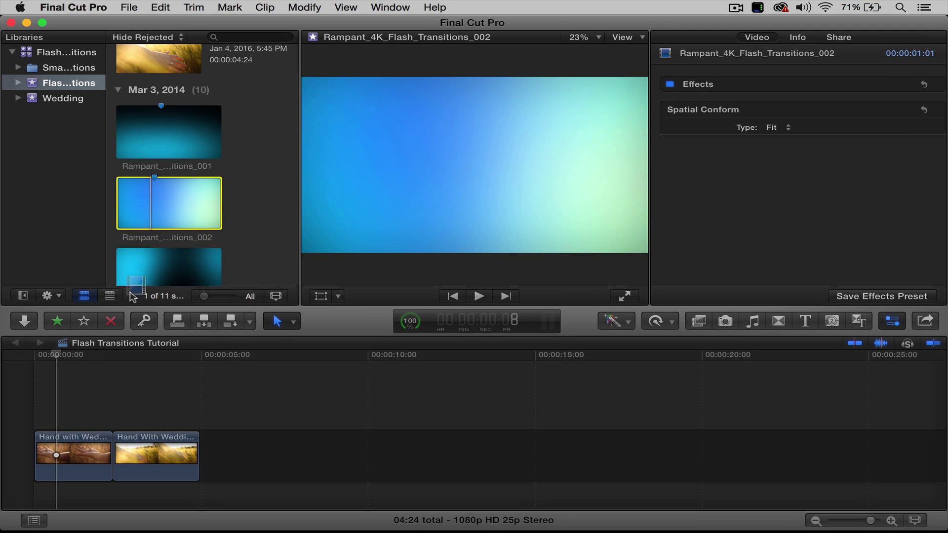
Step: Connect Rampant_4K_Flash_Transitions_002 above the wheat clips just before the cut near 2 s
{"action": "left_click_drag", "start_coordinate": [79, 373], "coordinate": [103, 377]}
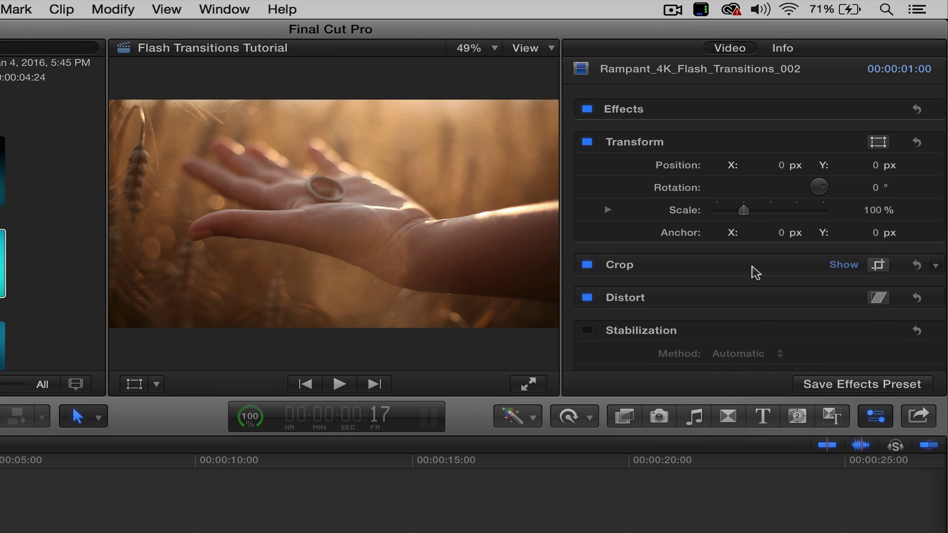
Step: Set flash clip 002's Compositing blend mode to Screen and play the project from the start
{"action": "scroll", "coordinate": [754, 272], "scroll_direction": "down", "scroll_amount": 10}
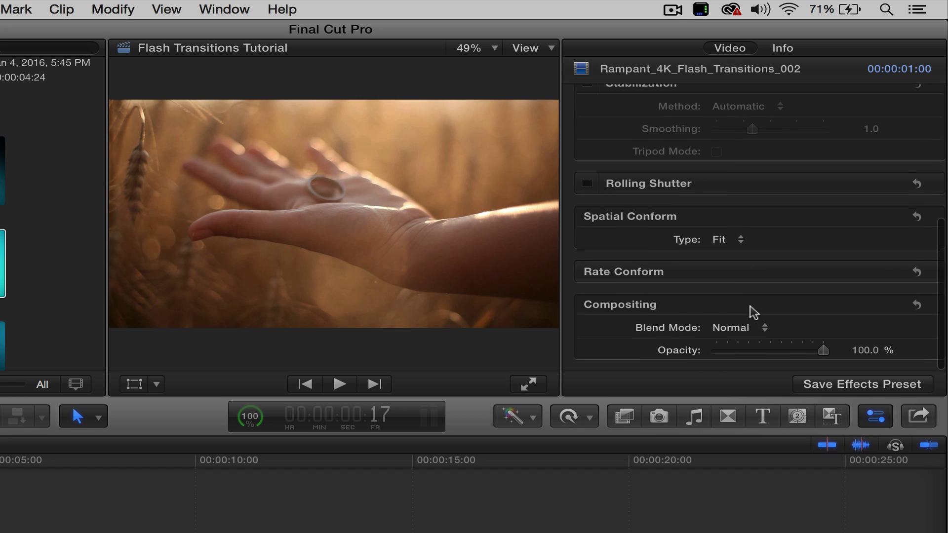
{"action": "left_click", "coordinate": [760, 330]}
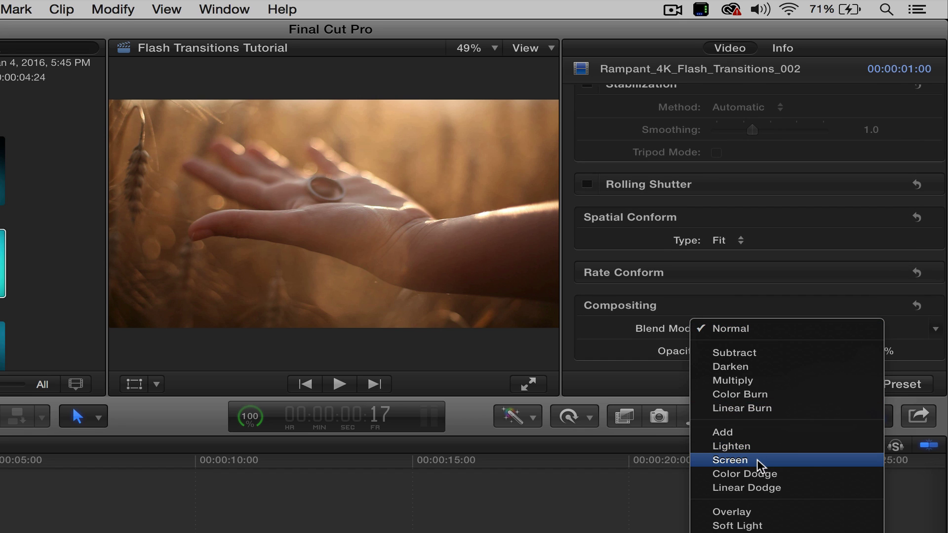
{"action": "left_click", "coordinate": [729, 460]}
{"action": "key", "text": "Home"}
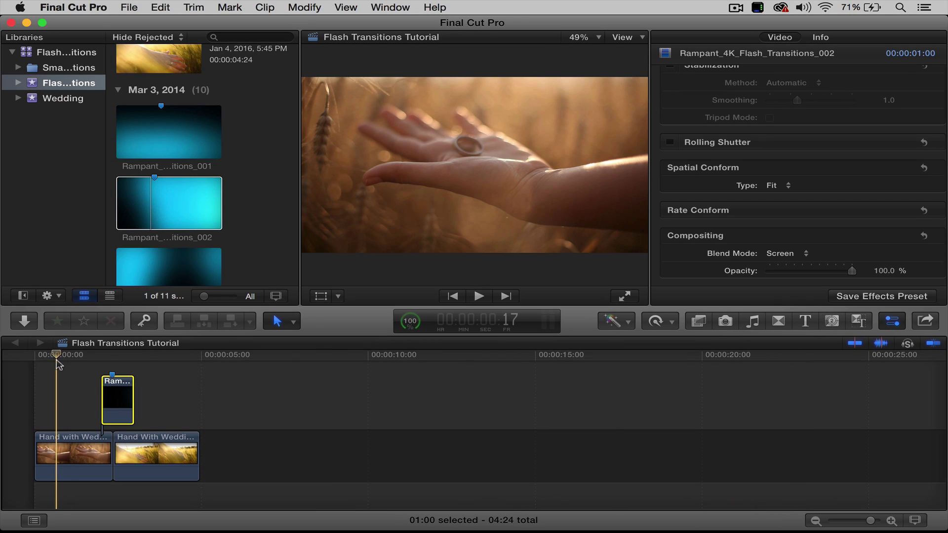
{"action": "key", "text": "space"}
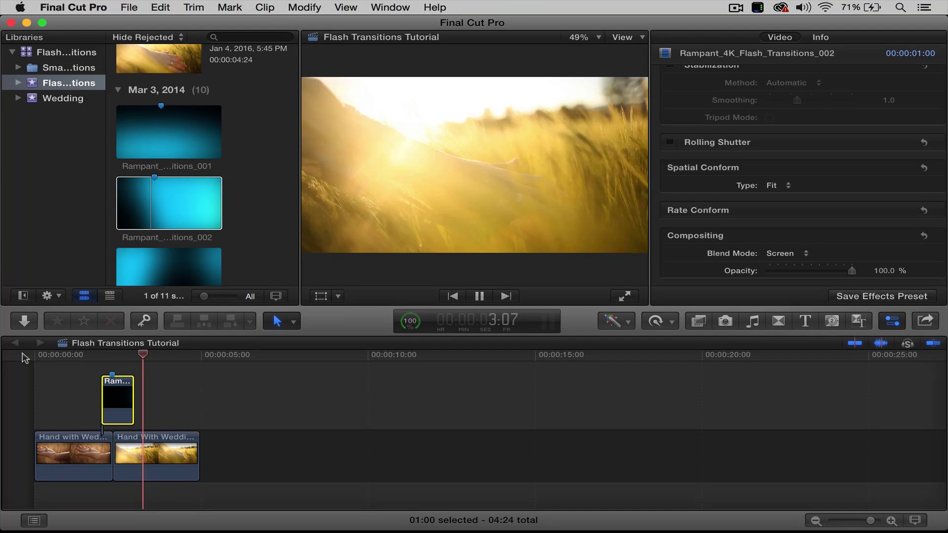
{"action": "key", "text": "space"}
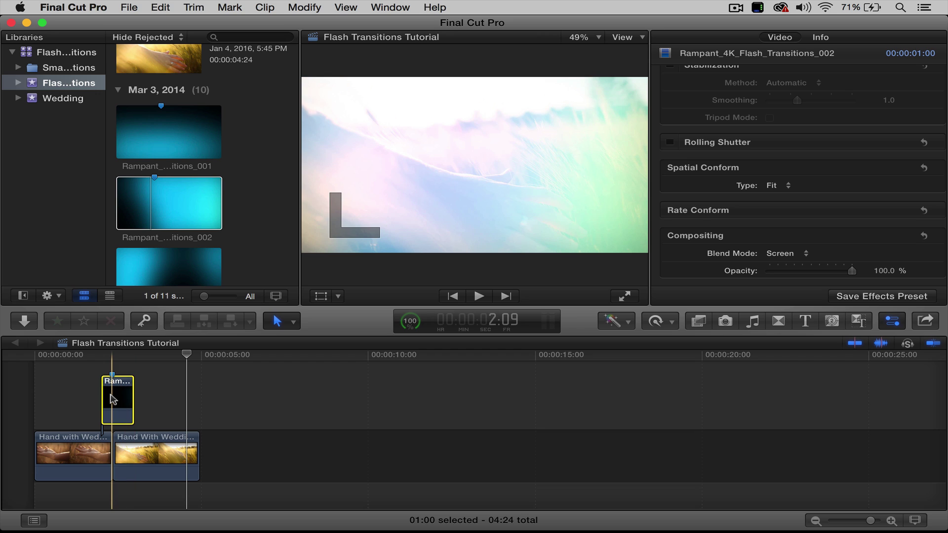
Step: Park the playhead over the connected flash clip to view the bright wash
{"action": "left_click", "coordinate": [112, 354]}
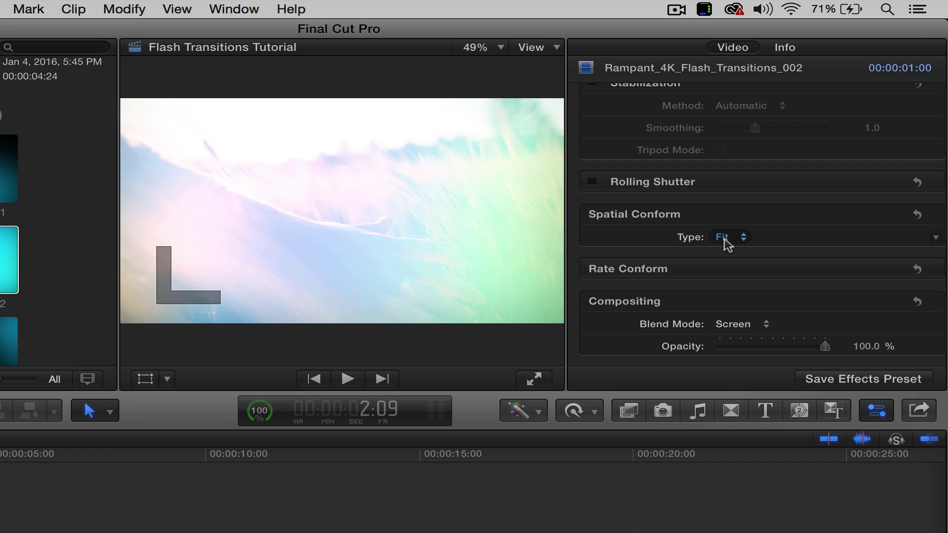
Step: Change flash clip 002's Spatial Conform type to None
{"action": "left_click", "coordinate": [737, 237]}
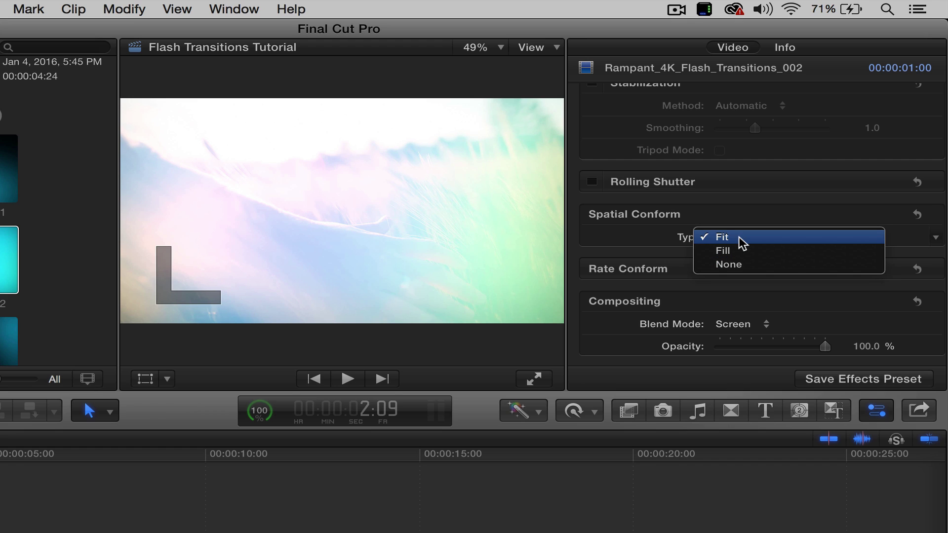
{"action": "left_click", "coordinate": [736, 268]}
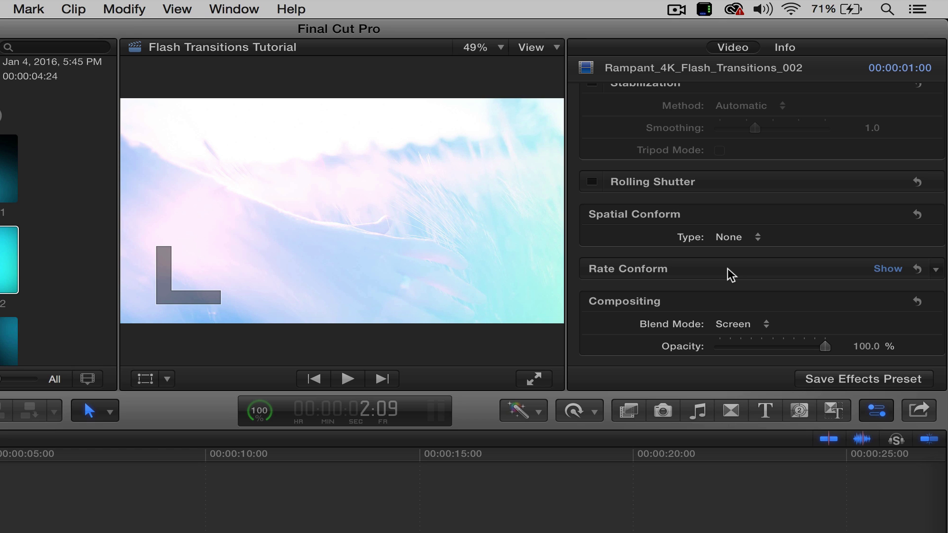
{"action": "scroll", "coordinate": [730, 268], "scroll_direction": "up", "scroll_amount": 10}
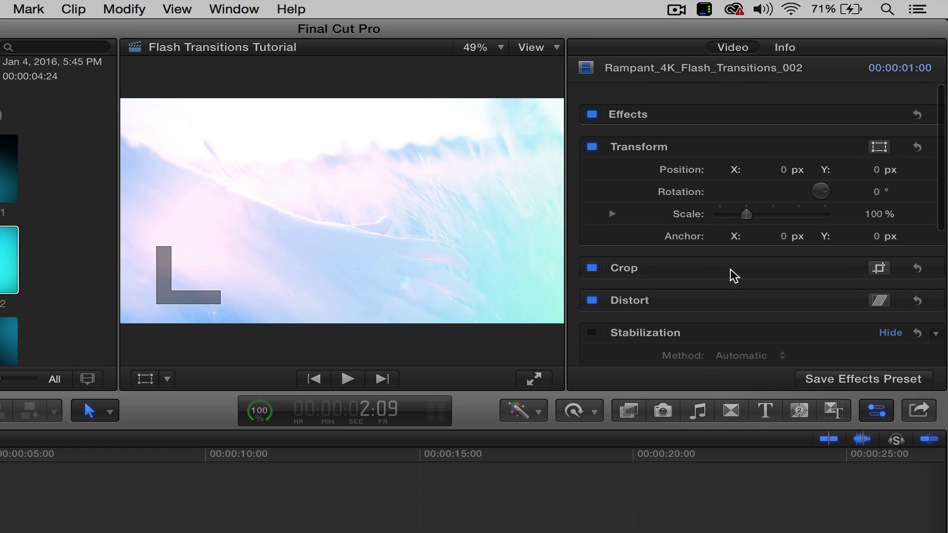
{"action": "mouse_move", "coordinate": [661, 136]}
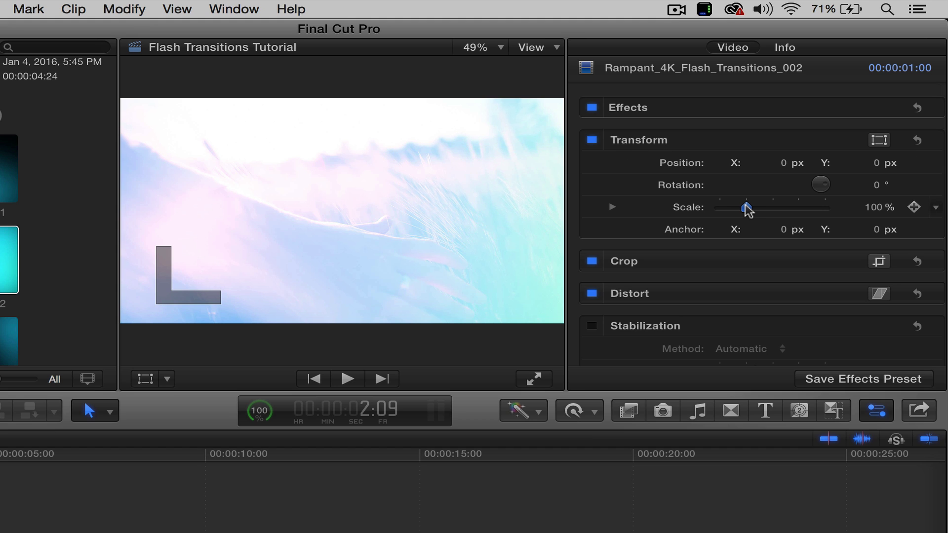
Step: Set flash clip 002's Transform scale to 100% and rotation to -502°
{"action": "mouse_move", "coordinate": [746, 208]}
{"action": "left_mouse_down"}
{"action": "mouse_move", "coordinate": [724, 207]}
{"action": "mouse_move", "coordinate": [734, 210]}
{"action": "left_mouse_up"}
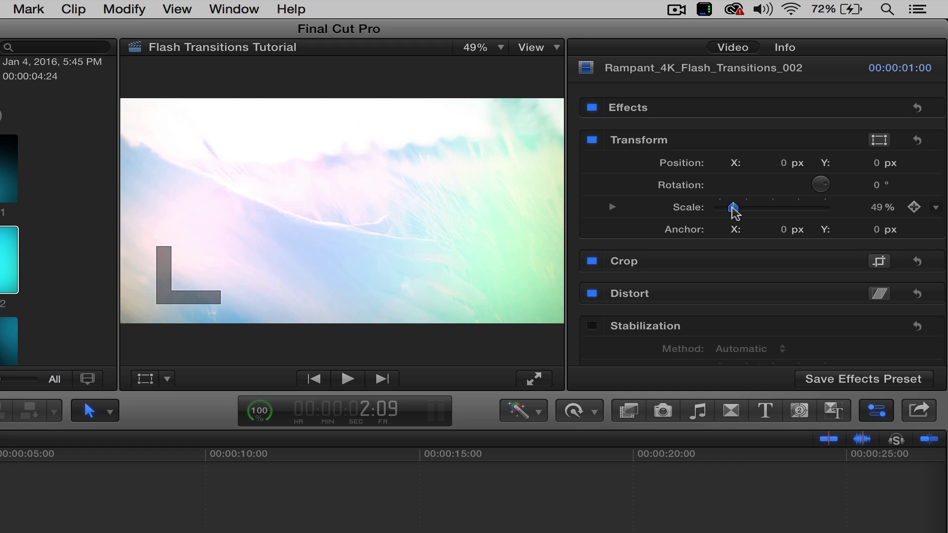
{"action": "mouse_move", "coordinate": [733, 210]}
{"action": "left_mouse_down"}
{"action": "mouse_move", "coordinate": [750, 211]}
{"action": "mouse_move", "coordinate": [732, 211]}
{"action": "mouse_move", "coordinate": [742, 212]}
{"action": "left_mouse_up"}
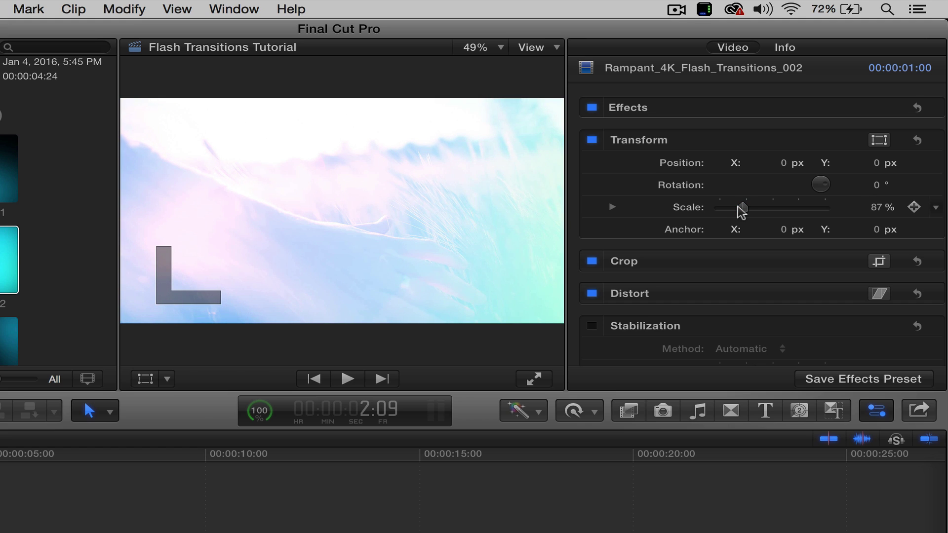
{"action": "left_click_drag", "start_coordinate": [741, 210], "coordinate": [740, 210]}
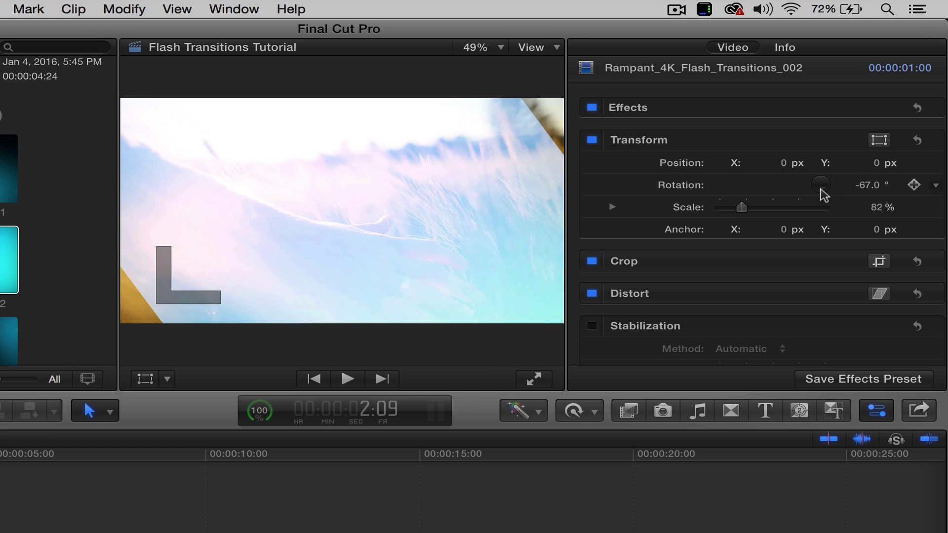
{"action": "left_click_drag", "start_coordinate": [823, 194], "coordinate": [759, 210]}
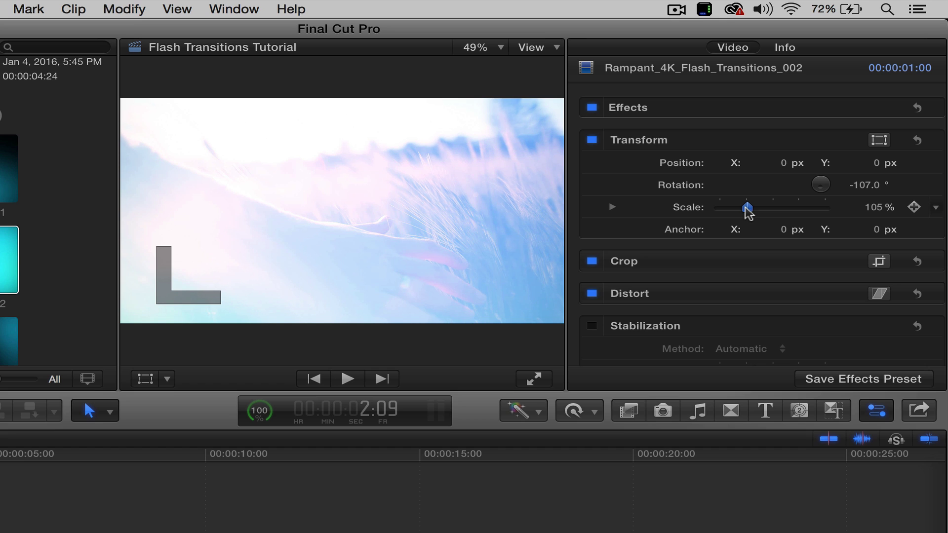
{"action": "left_click", "coordinate": [874, 208]}
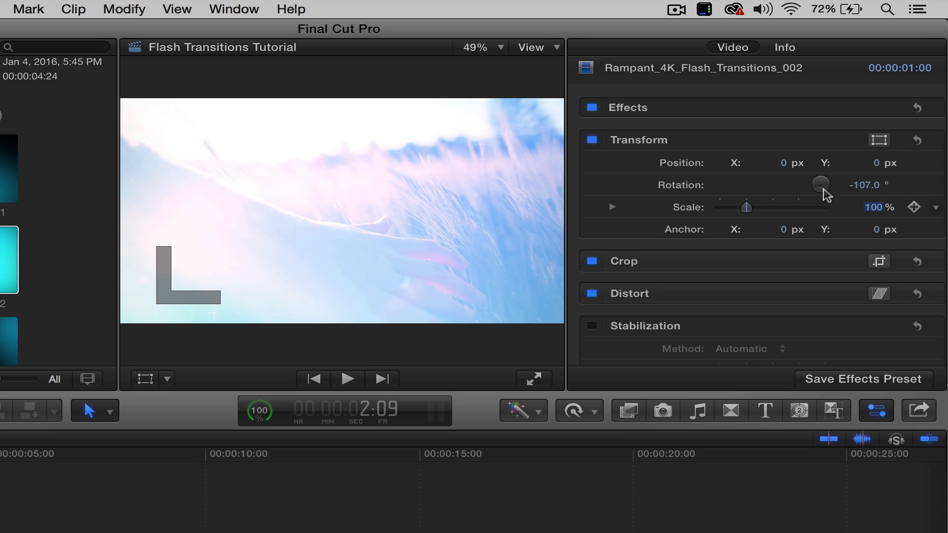
{"action": "left_click_drag", "start_coordinate": [823, 189], "coordinate": [771, 190]}
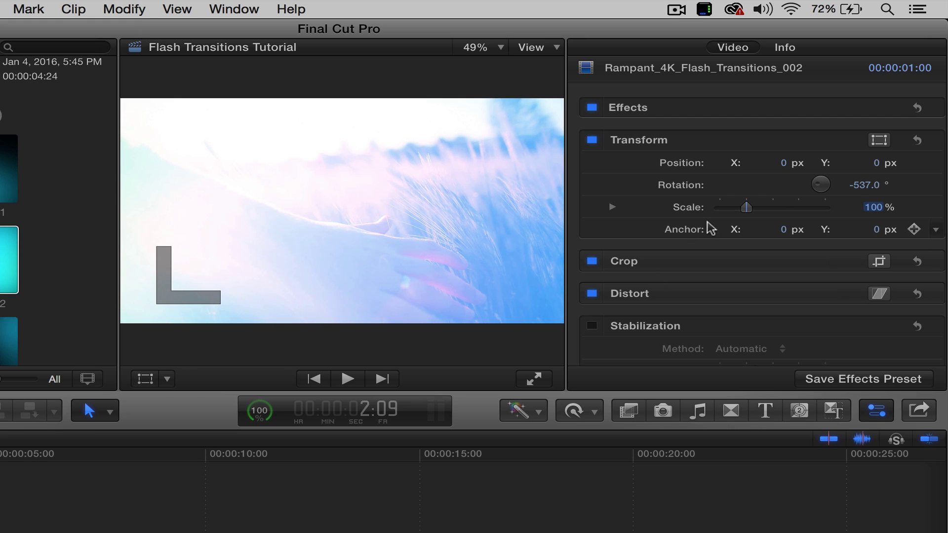
{"action": "left_click_drag", "start_coordinate": [817, 181], "coordinate": [810, 187]}
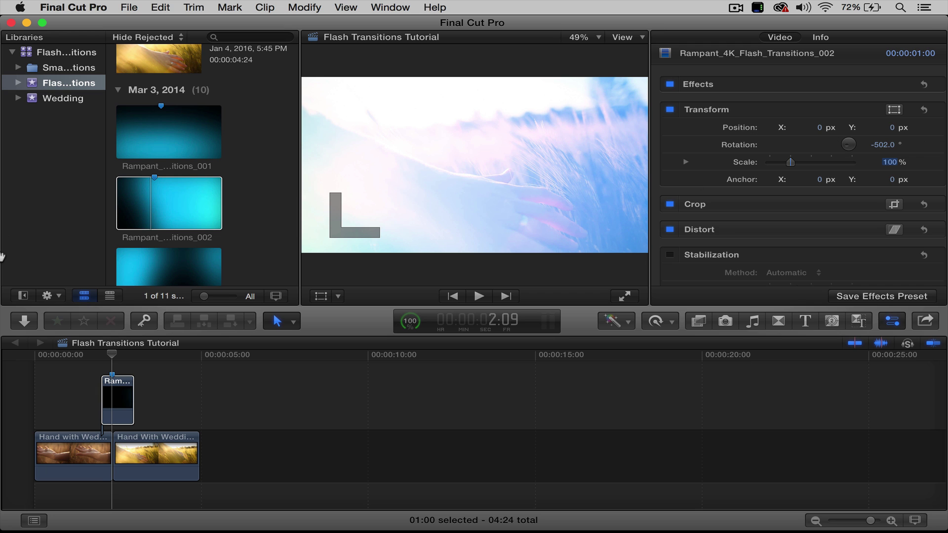
Step: Play the rotated flash from the start, return to the 2-second cut, and focus the browser's flash clips
{"action": "left_click_drag", "start_coordinate": [77, 355], "coordinate": [20, 360]}
{"action": "key", "text": "space"}
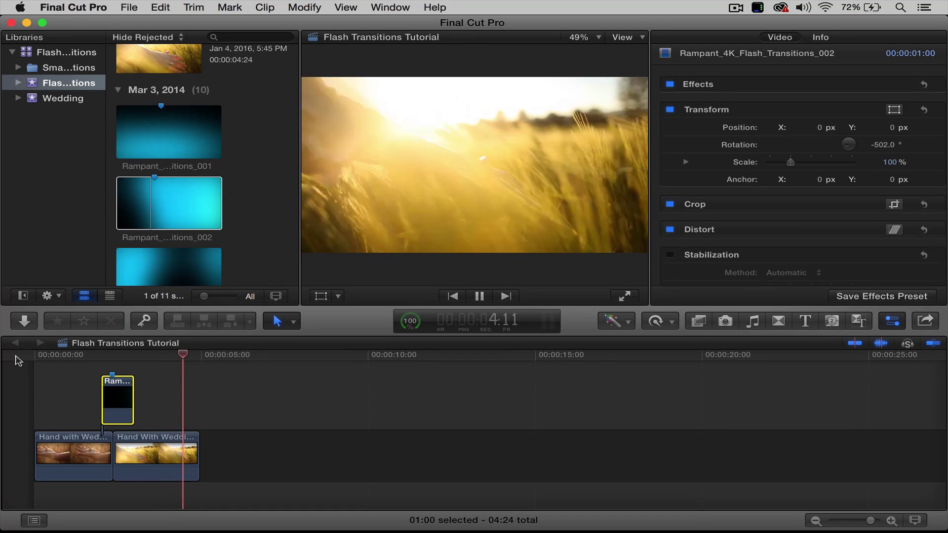
{"action": "left_click_drag", "start_coordinate": [194, 355], "coordinate": [119, 360]}
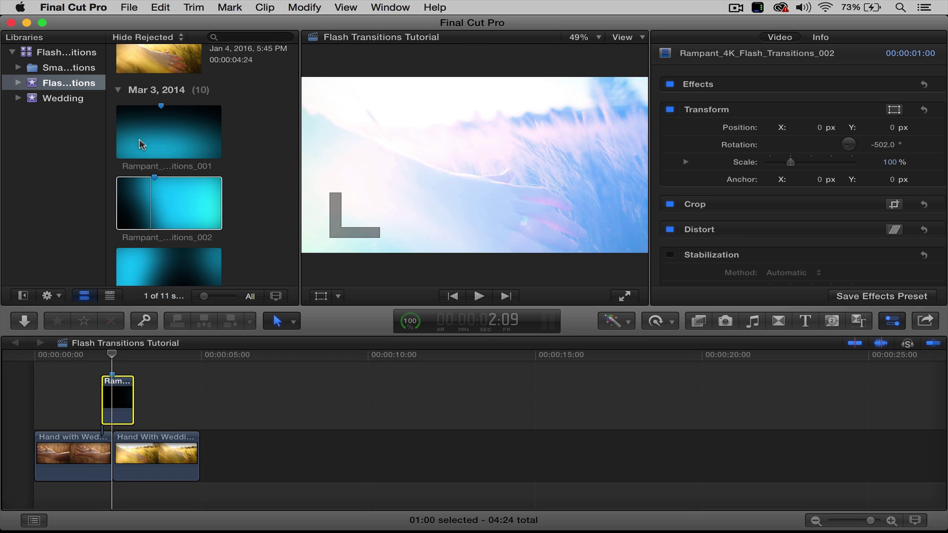
{"action": "key", "text": "shift+f"}
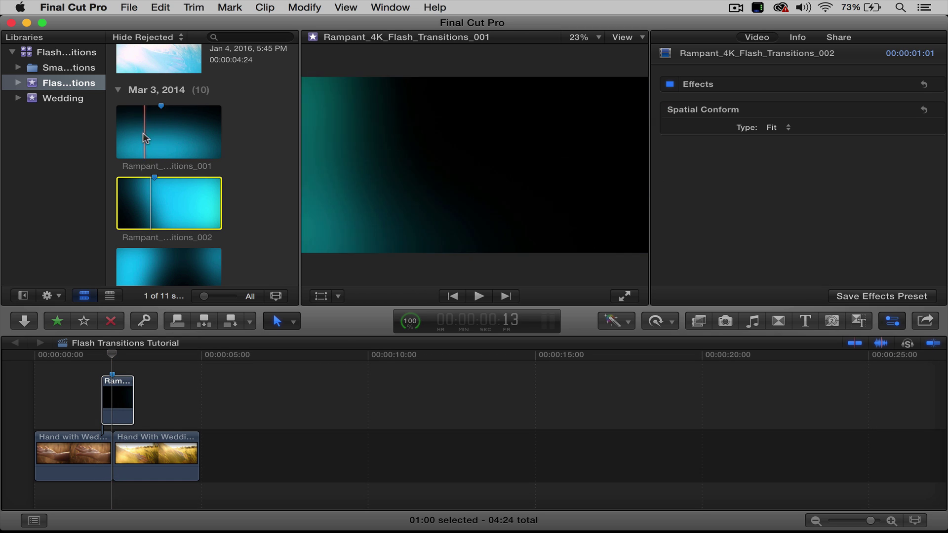
Step: Delete the timeline's flash clip 002 and connect Rampant_4K_Flash_Transitions_001 above the cut instead
{"action": "left_click", "coordinate": [147, 133]}
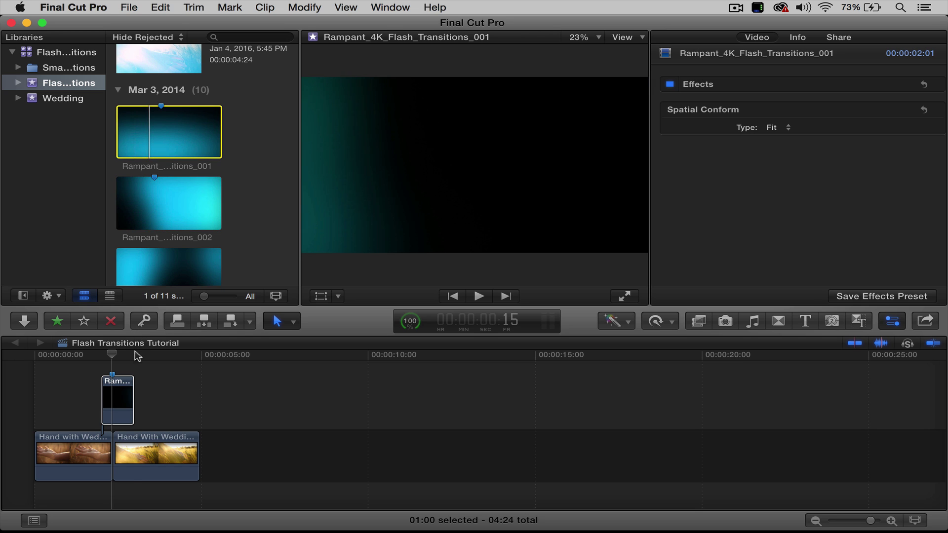
{"action": "left_click", "coordinate": [119, 395]}
{"action": "key", "text": "Delete"}
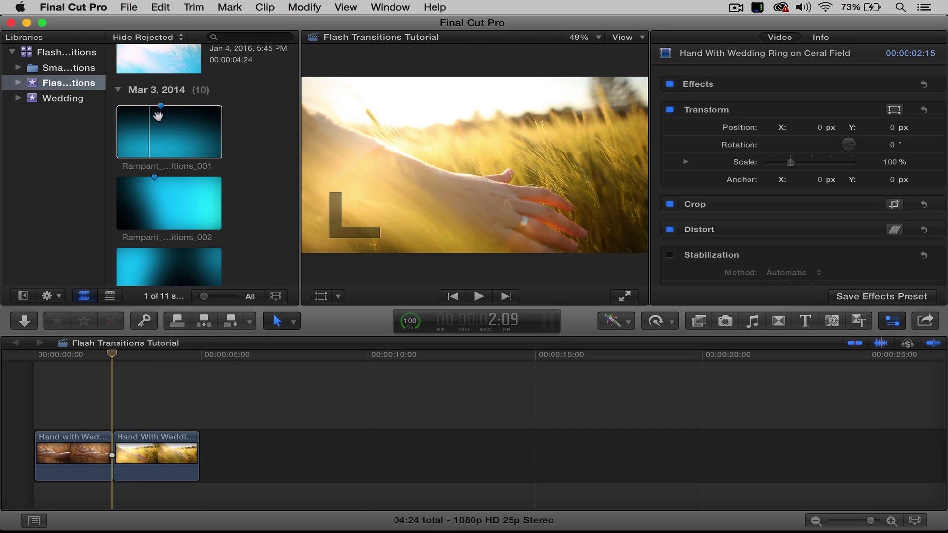
{"action": "left_click", "coordinate": [158, 130]}
{"action": "left_click_drag", "start_coordinate": [146, 158], "coordinate": [95, 406]}
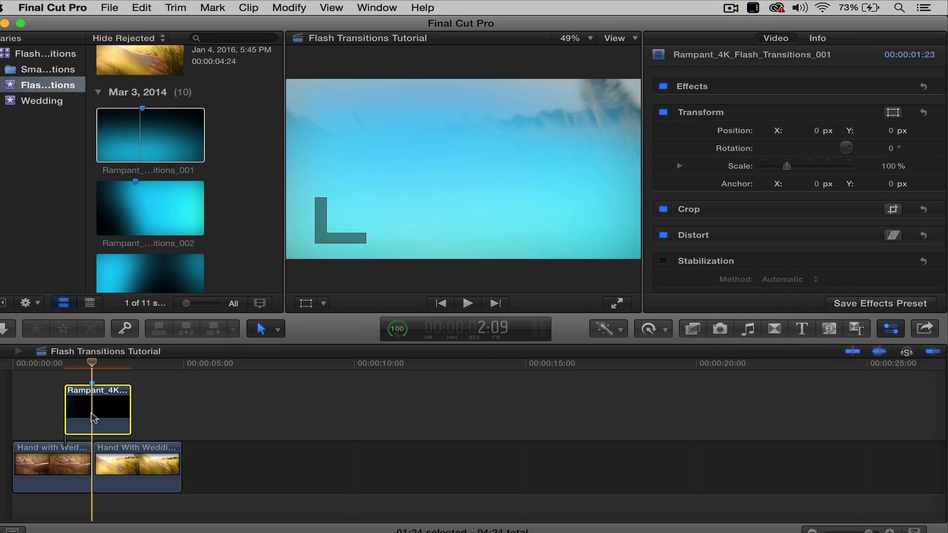
{"action": "scroll", "coordinate": [688, 331], "scroll_direction": "down", "scroll_amount": 10}
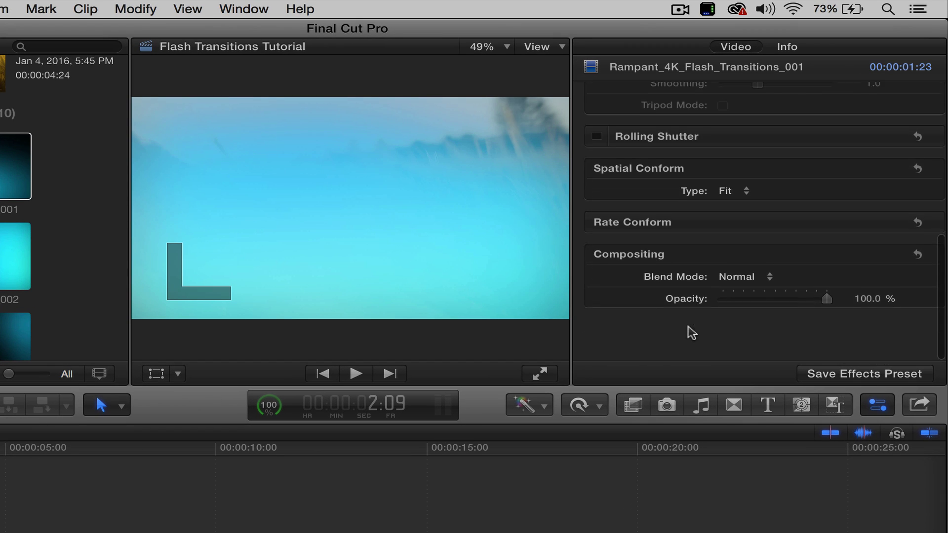
Step: Set flash clip 001 to Screen blend mode and Spatial Conform None, then play it from the start
{"action": "left_click", "coordinate": [749, 323]}
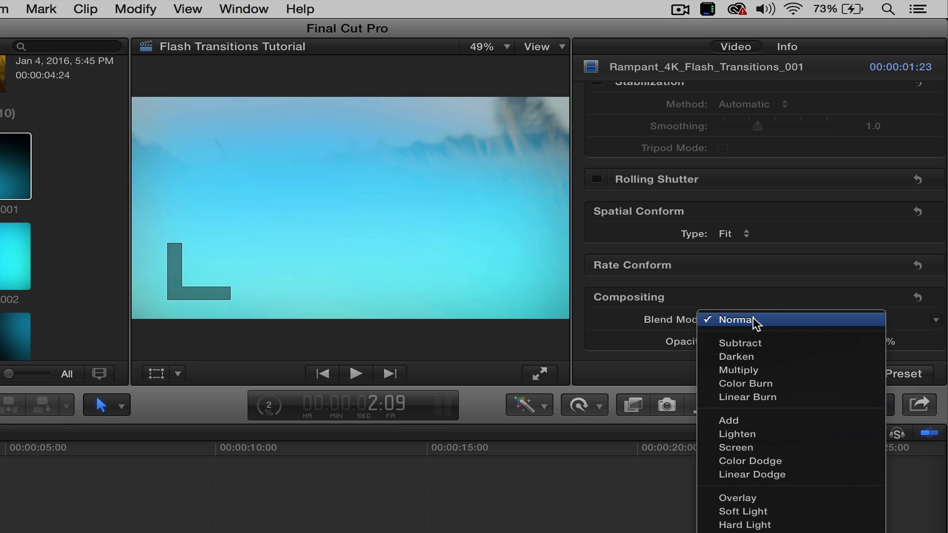
{"action": "left_click", "coordinate": [737, 447]}
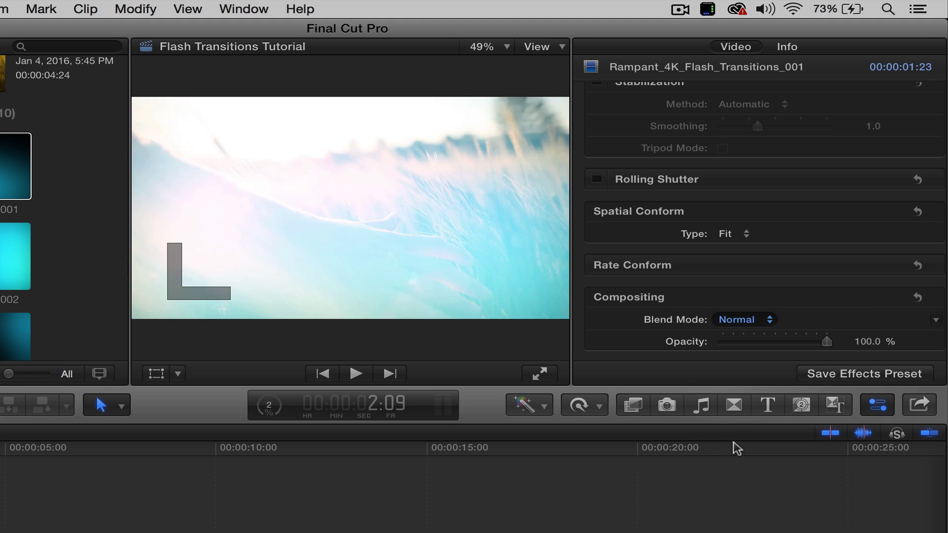
{"action": "left_click", "coordinate": [743, 235]}
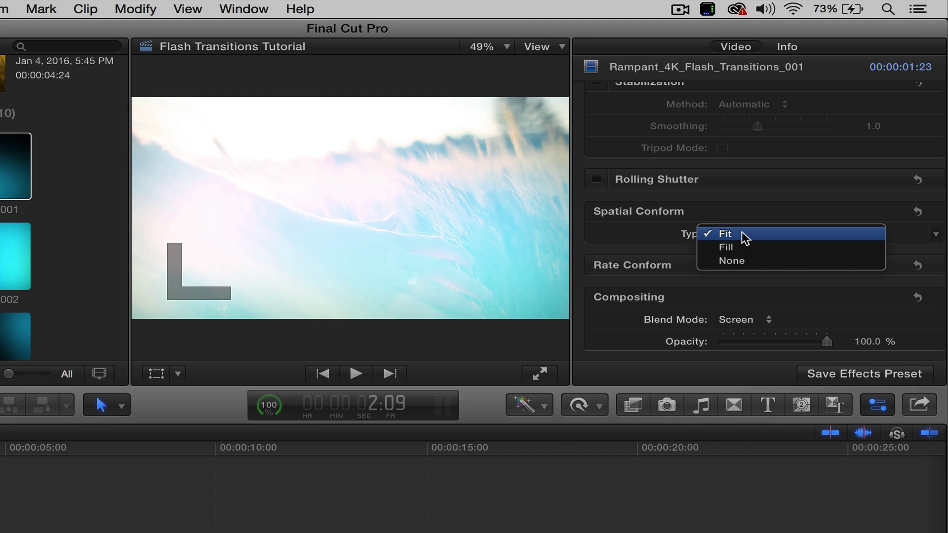
{"action": "left_click", "coordinate": [735, 262]}
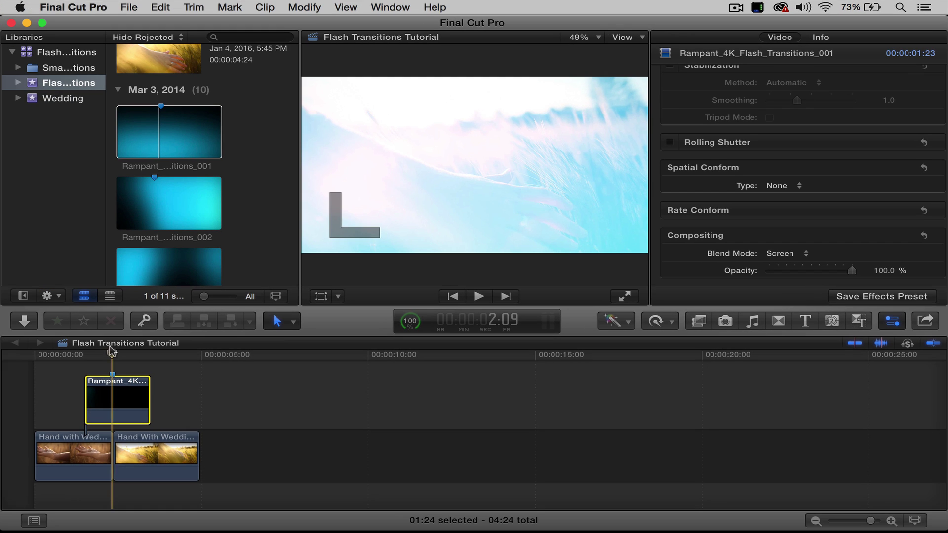
{"action": "left_click_drag", "start_coordinate": [109, 354], "coordinate": [15, 359]}
{"action": "key", "text": "space"}
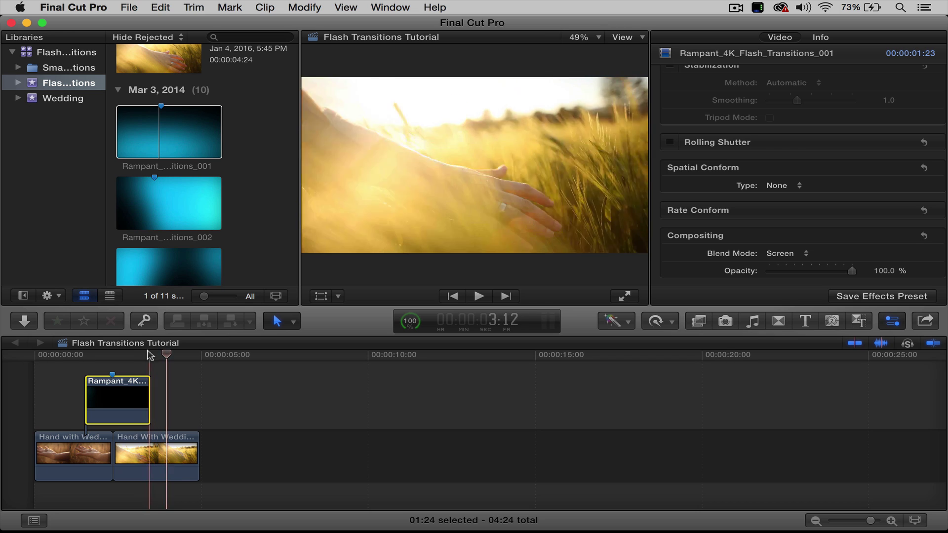
Step: On a frame inside the flash, rotate flash clip 001 to -158° in Transform
{"action": "left_click", "coordinate": [84, 355]}
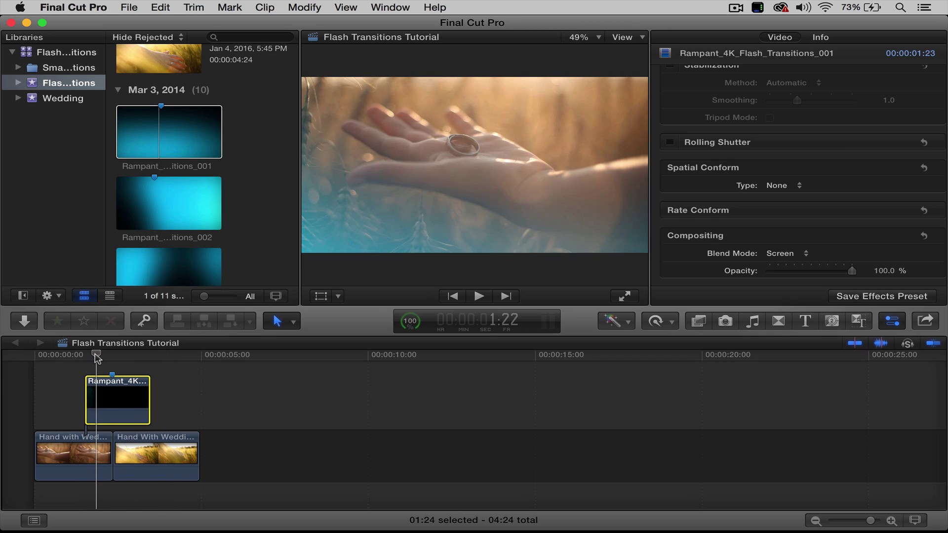
{"action": "left_click_drag", "start_coordinate": [91, 356], "coordinate": [98, 357]}
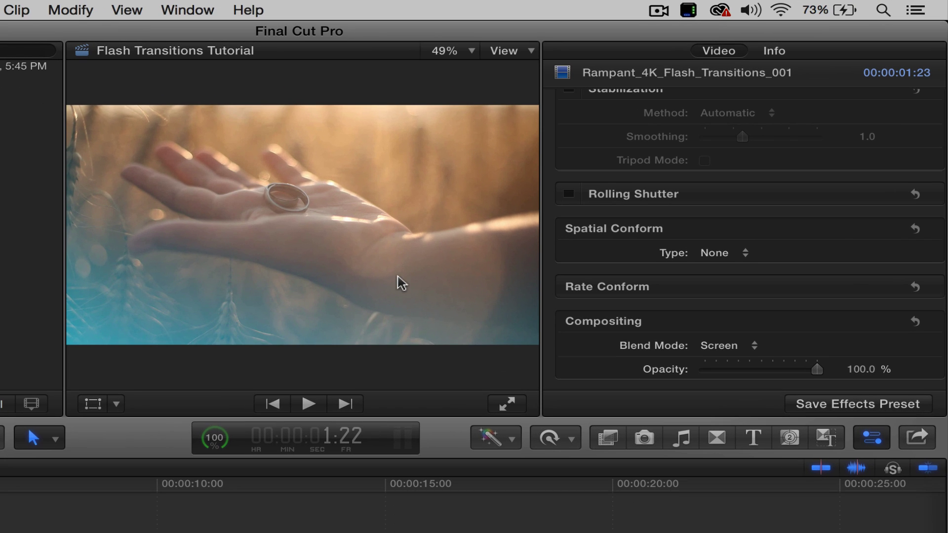
{"action": "scroll", "coordinate": [755, 262], "scroll_direction": "up", "scroll_amount": 5}
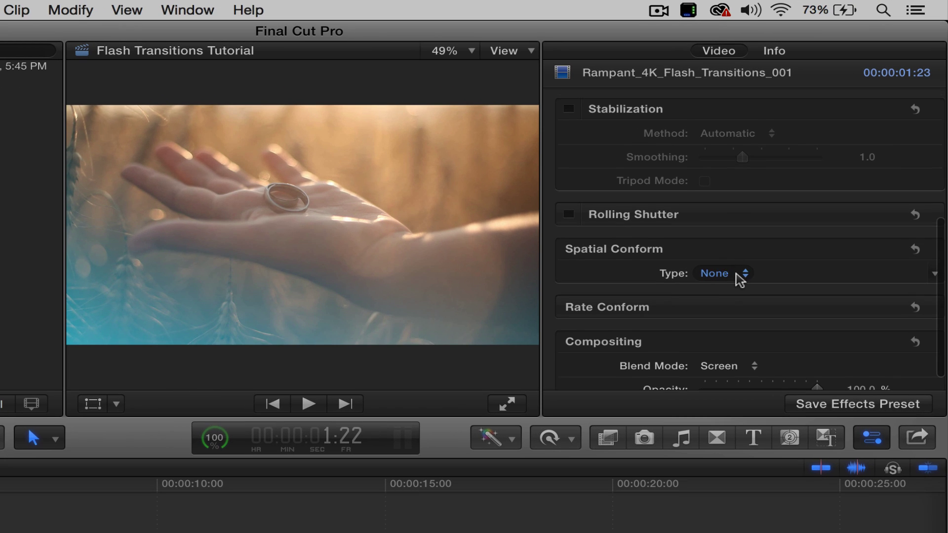
{"action": "scroll", "coordinate": [739, 280], "scroll_direction": "up", "scroll_amount": 3}
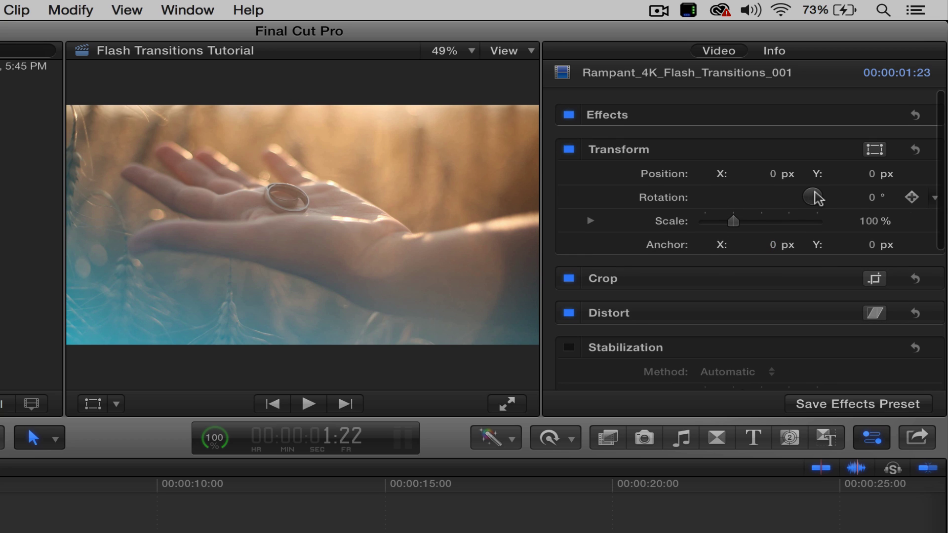
{"action": "left_click_drag", "start_coordinate": [815, 198], "coordinate": [764, 214]}
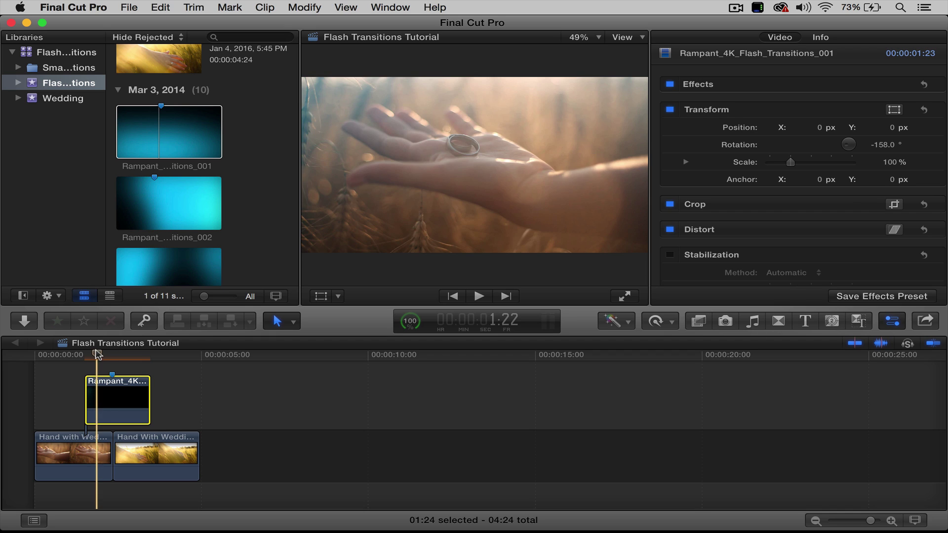
{"action": "left_click_drag", "start_coordinate": [97, 353], "coordinate": [35, 355]}
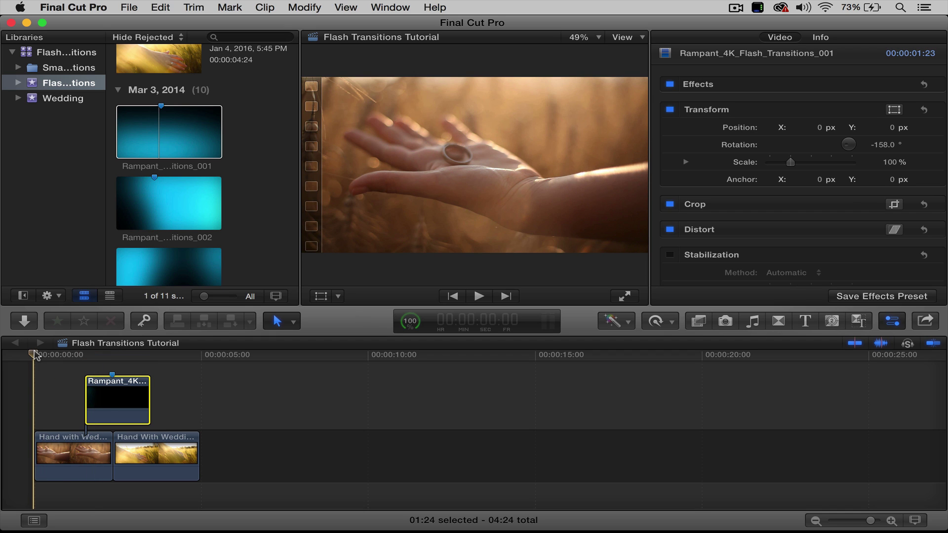
{"action": "key", "text": "space"}
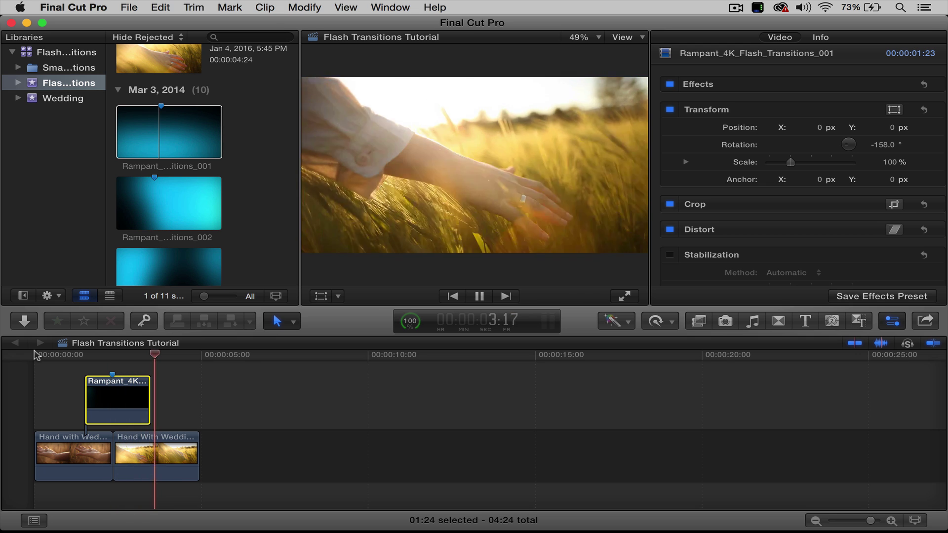
{"action": "left_click", "coordinate": [38, 355]}
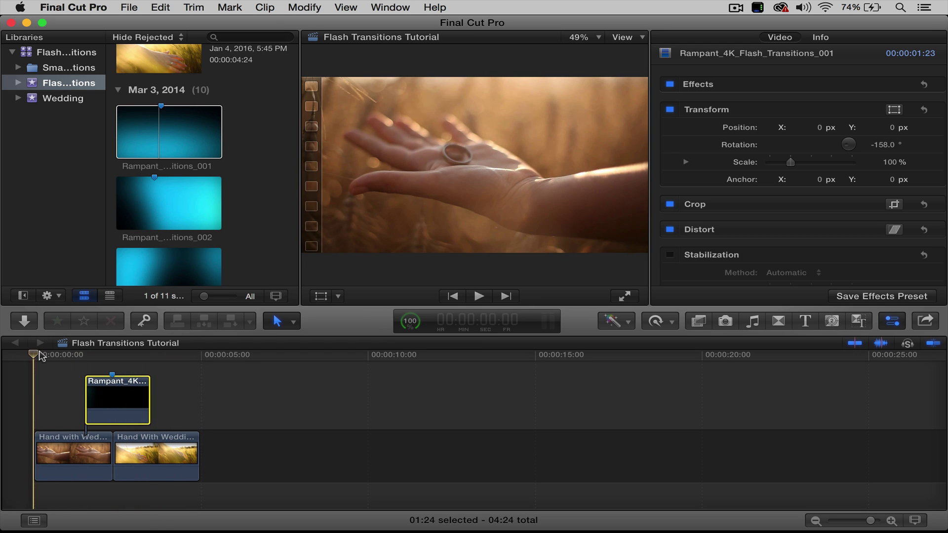
{"action": "key", "text": "space"}
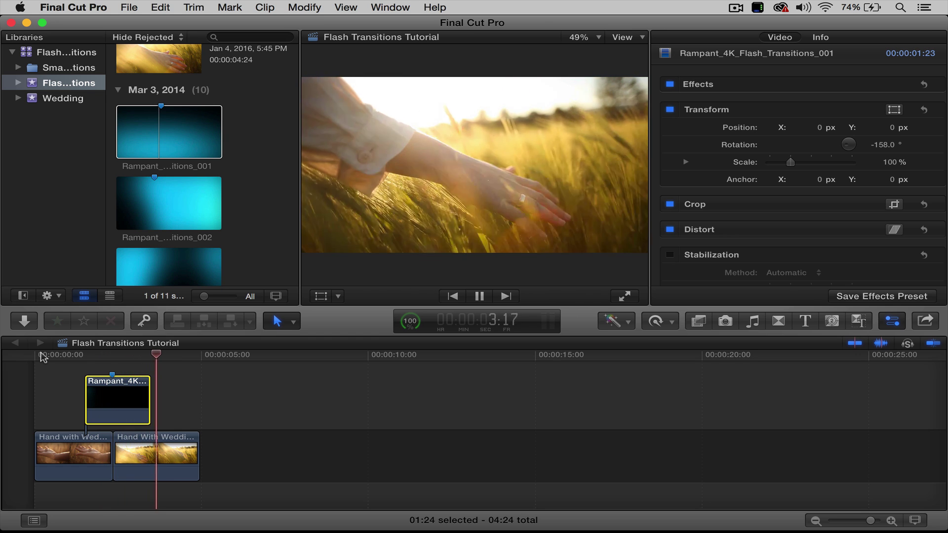
{"action": "key", "text": "space"}
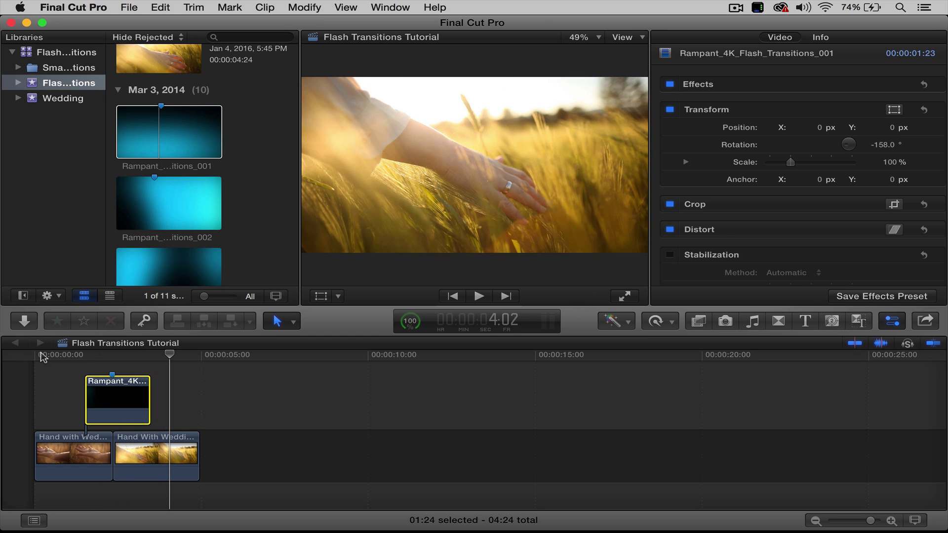